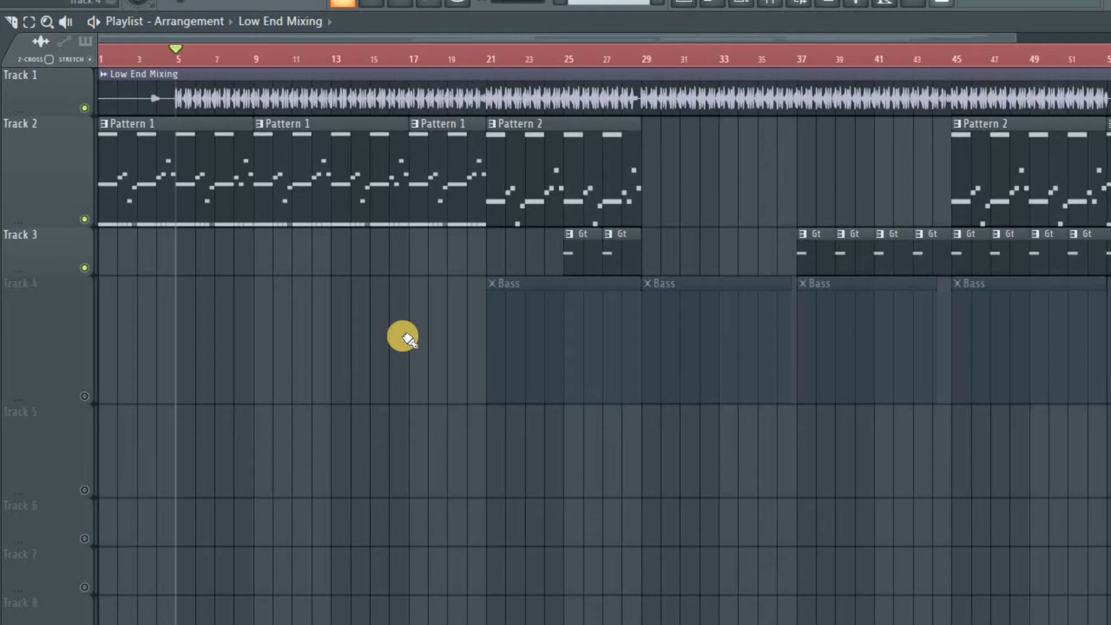
pyautogui.click(504, 188)
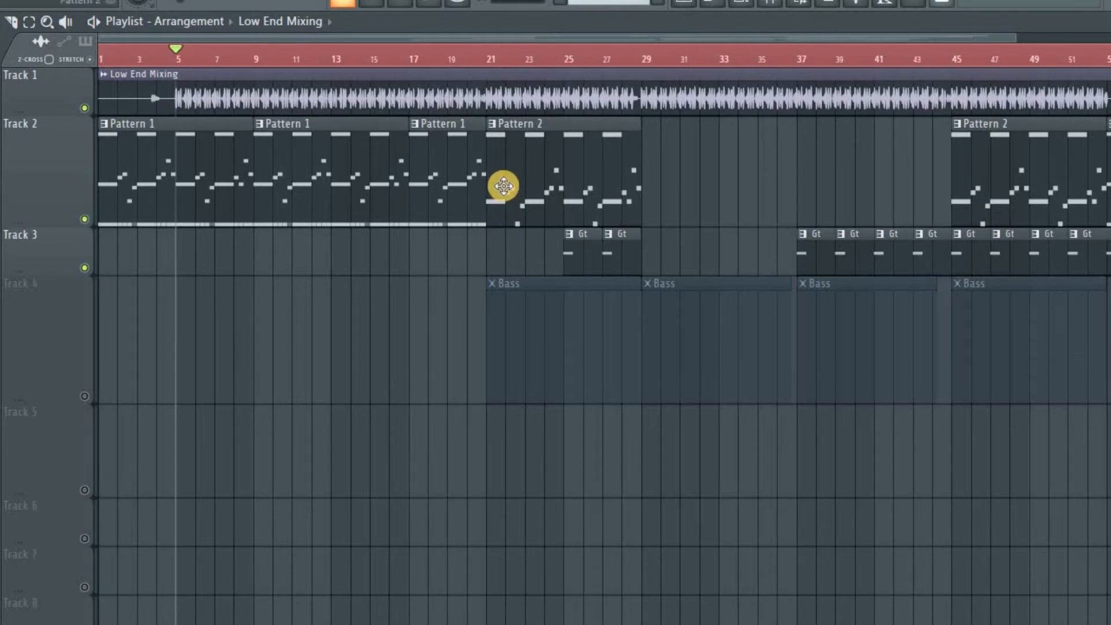
pyautogui.moveTo(1016, 40); pyautogui.dragTo(923, 87)
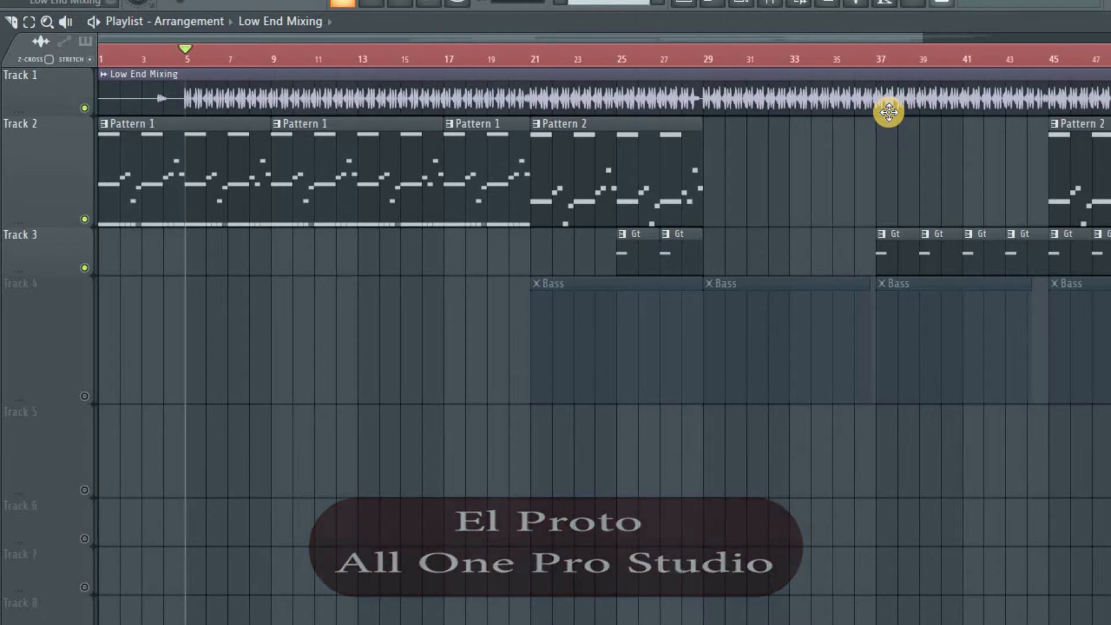
# Silence Tracks 2 and 3 and play the Low End Mixing audio on Track 1 from bar 5
pyautogui.click(64, 126)
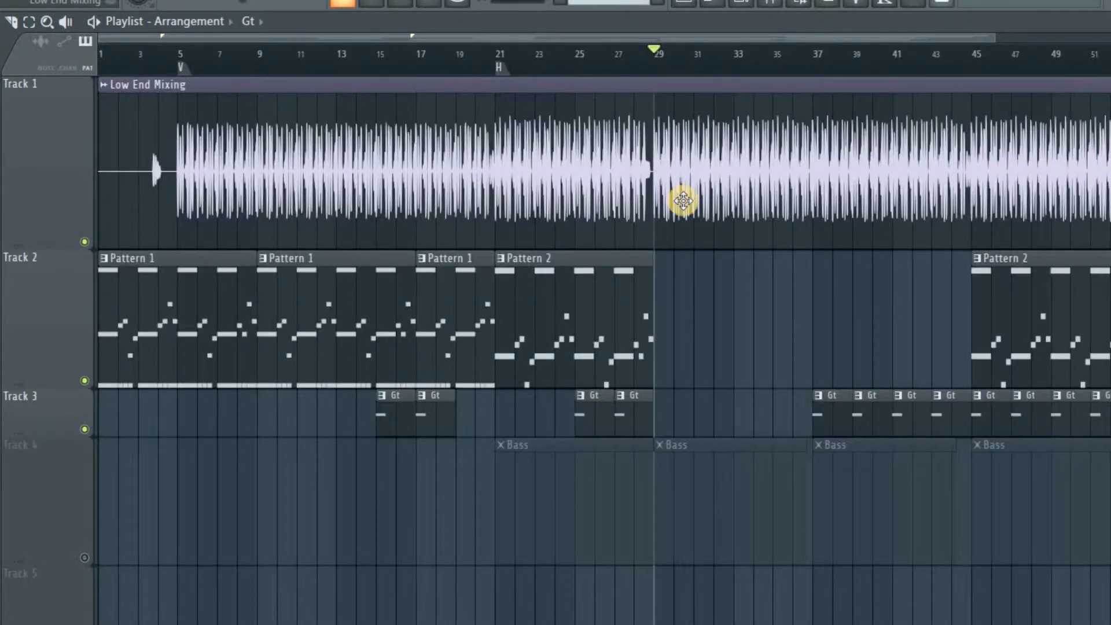
pyautogui.press('space')
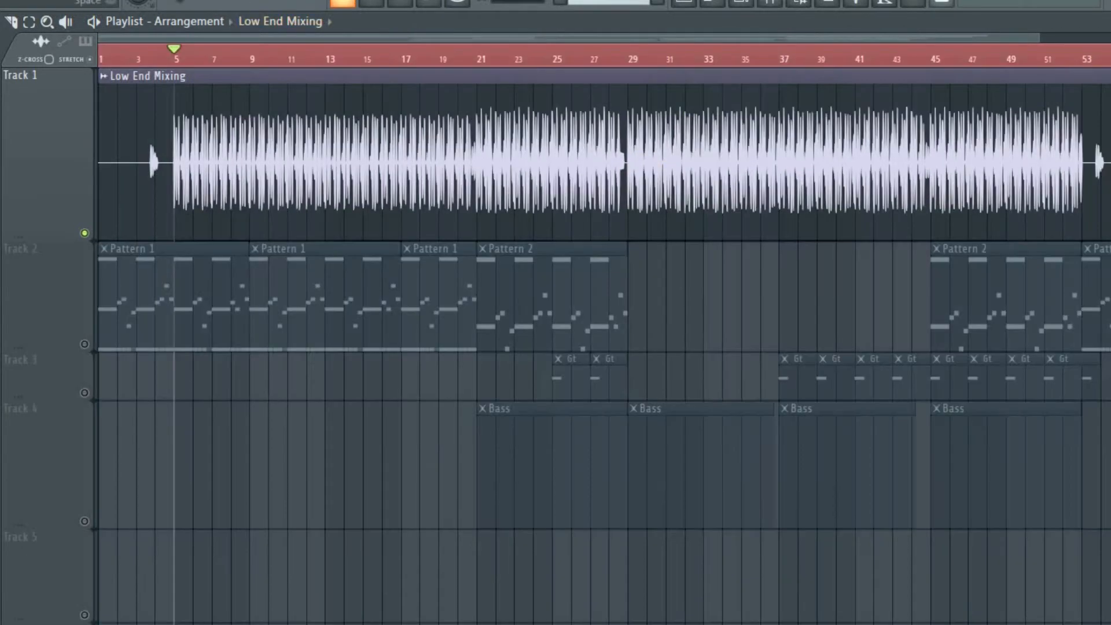
pyautogui.press('space')
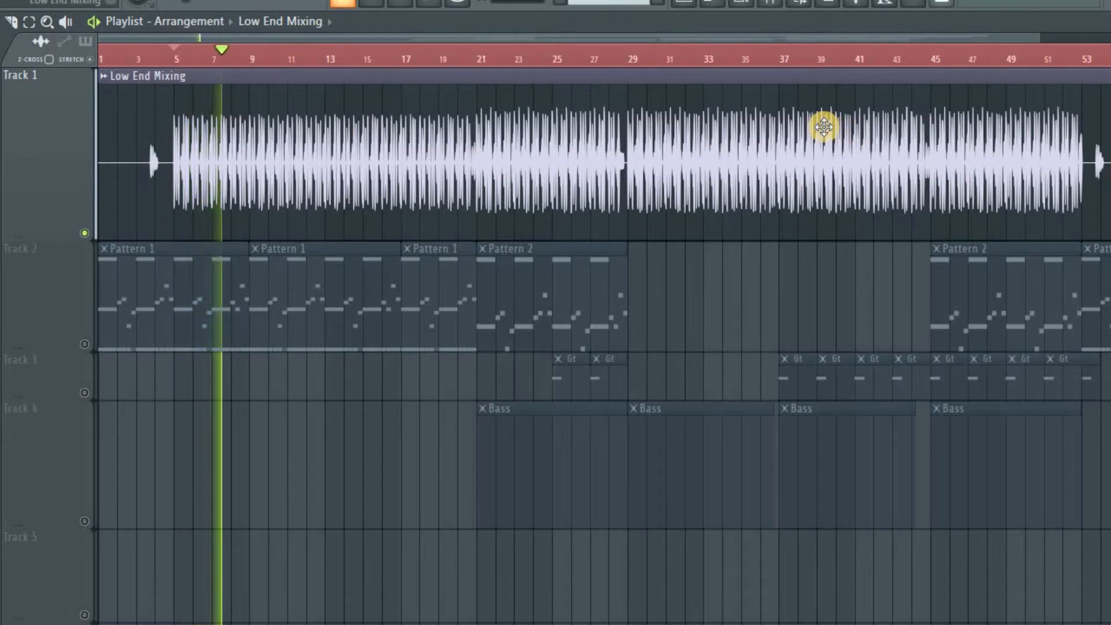
pyautogui.press('space')
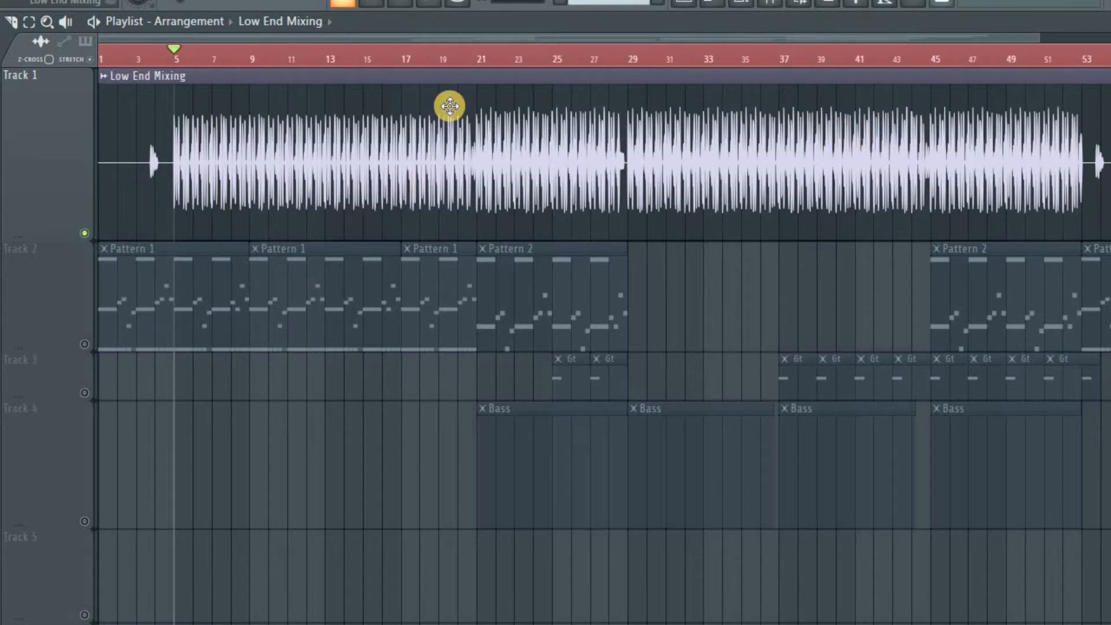
# Listen to the section change in the Track 1 audio, playing from bar 21 and again from bar 20
pyautogui.click(479, 53)
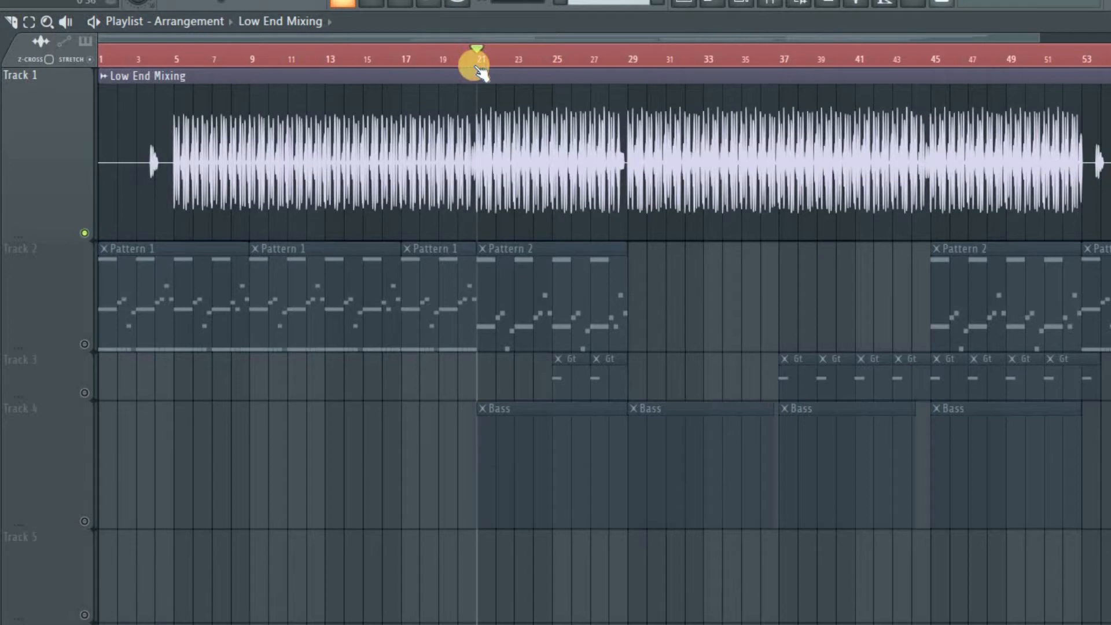
pyautogui.press('space')
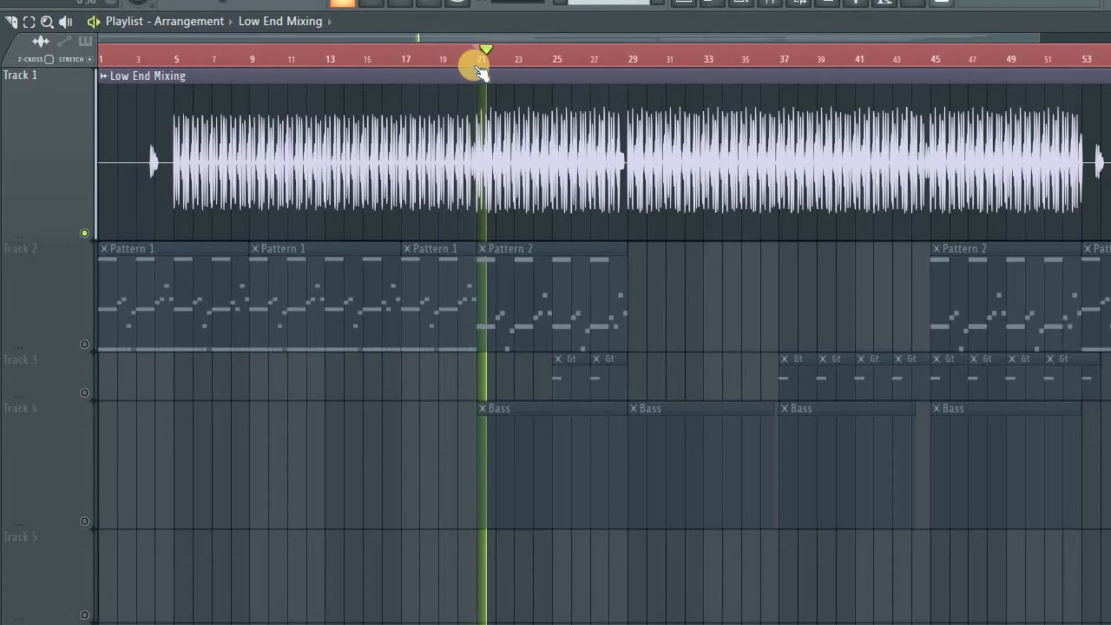
pyautogui.press('space')
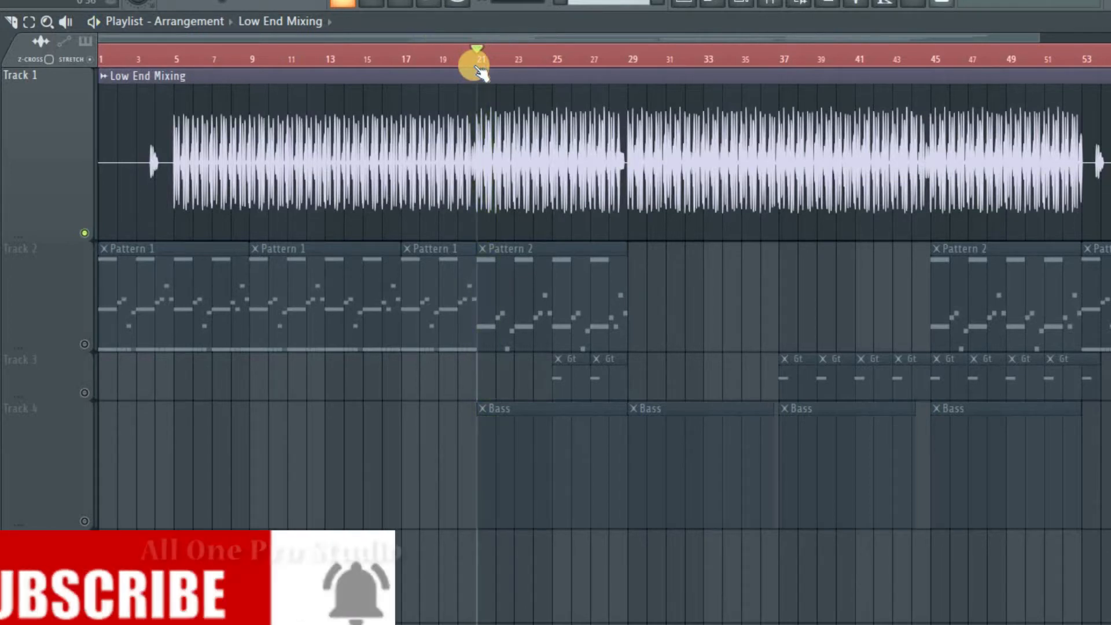
pyautogui.click(462, 59)
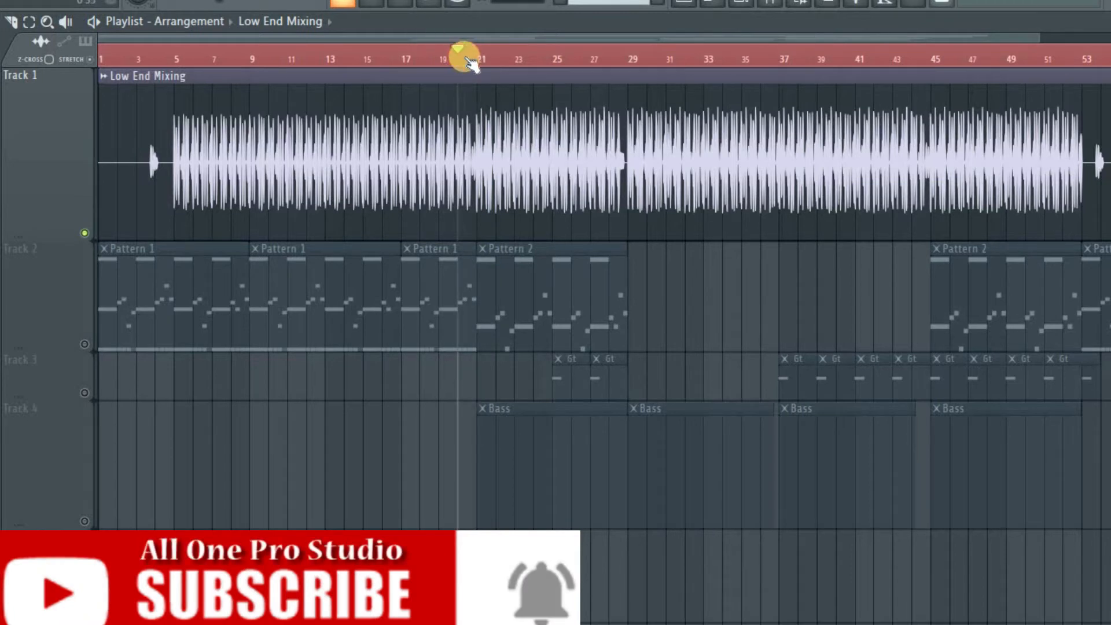
pyautogui.press('space')
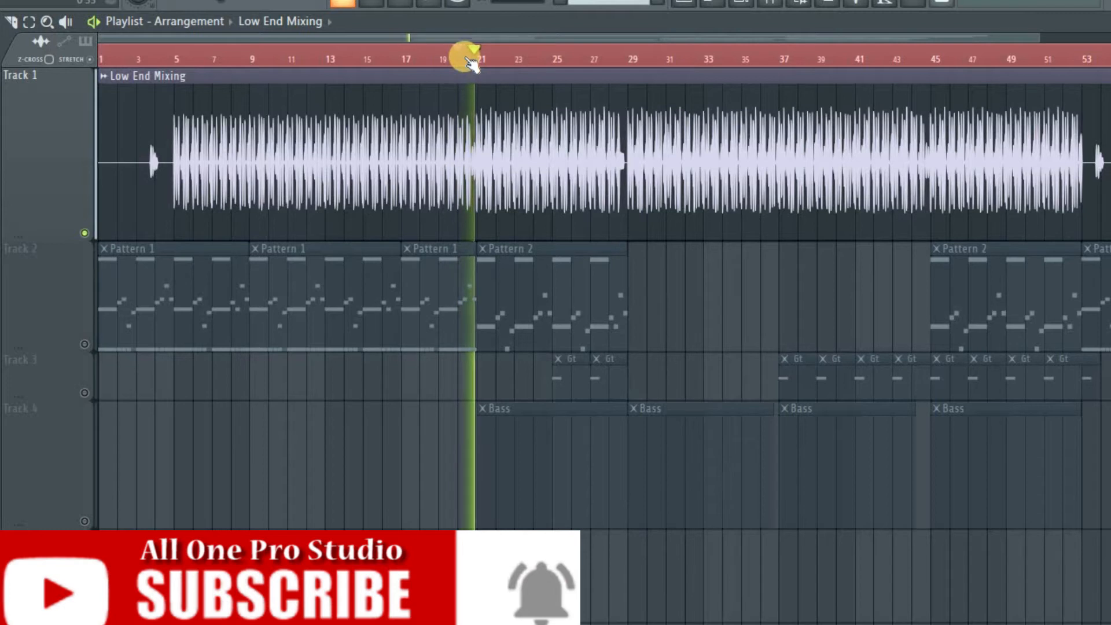
pyautogui.press('space')
# Play the opening of the Track 1 audio from bar 3 to hear the lead-in
pyautogui.click(139, 58)
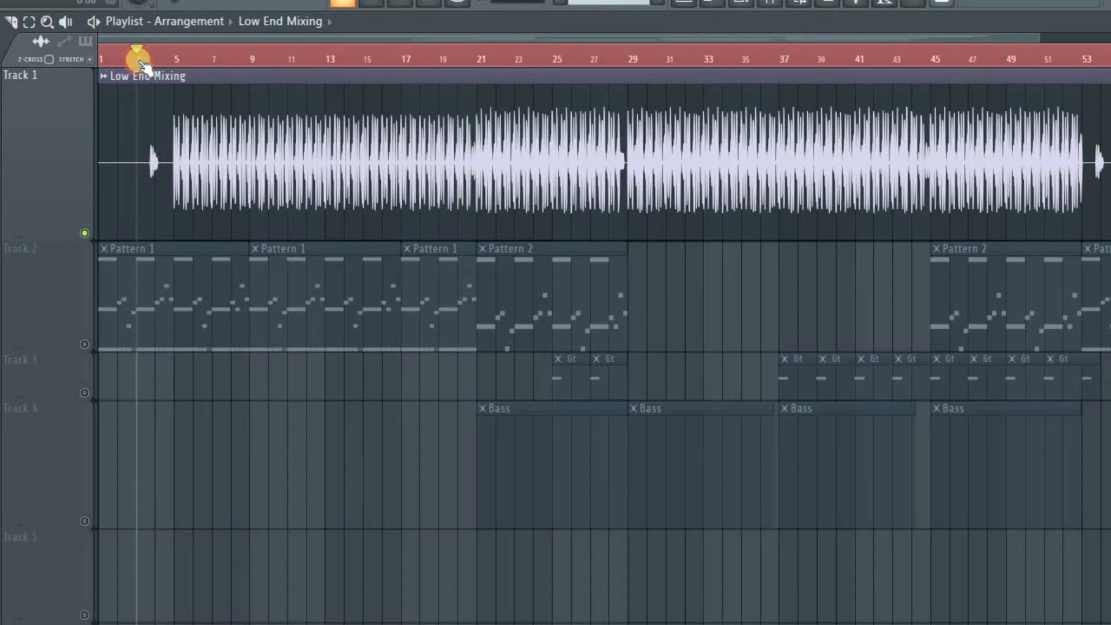
pyautogui.press('space')
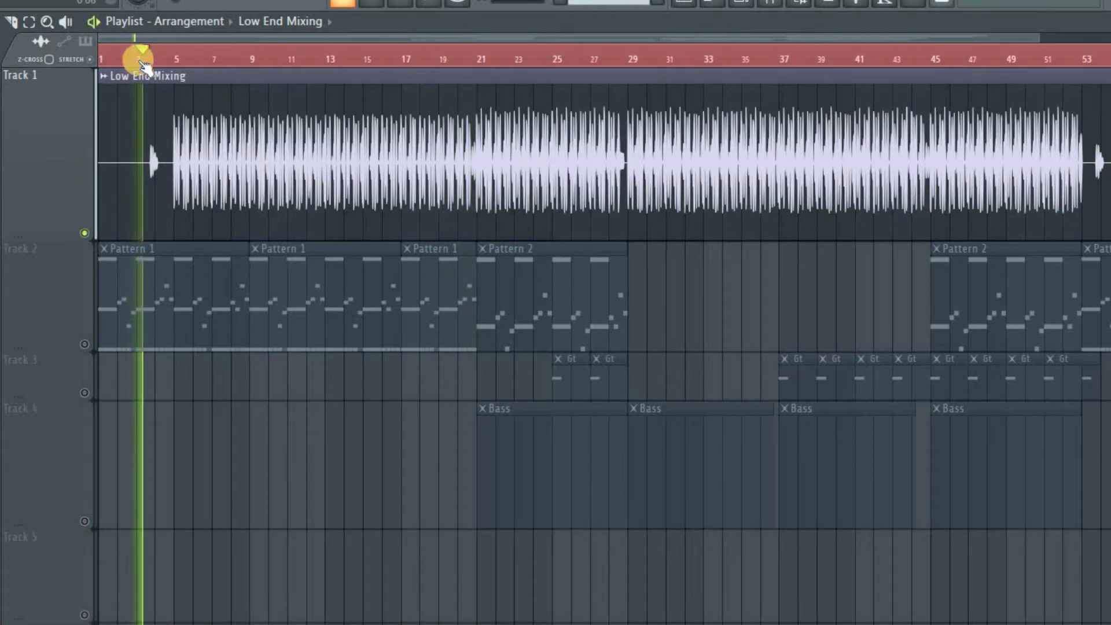
pyautogui.press('space')
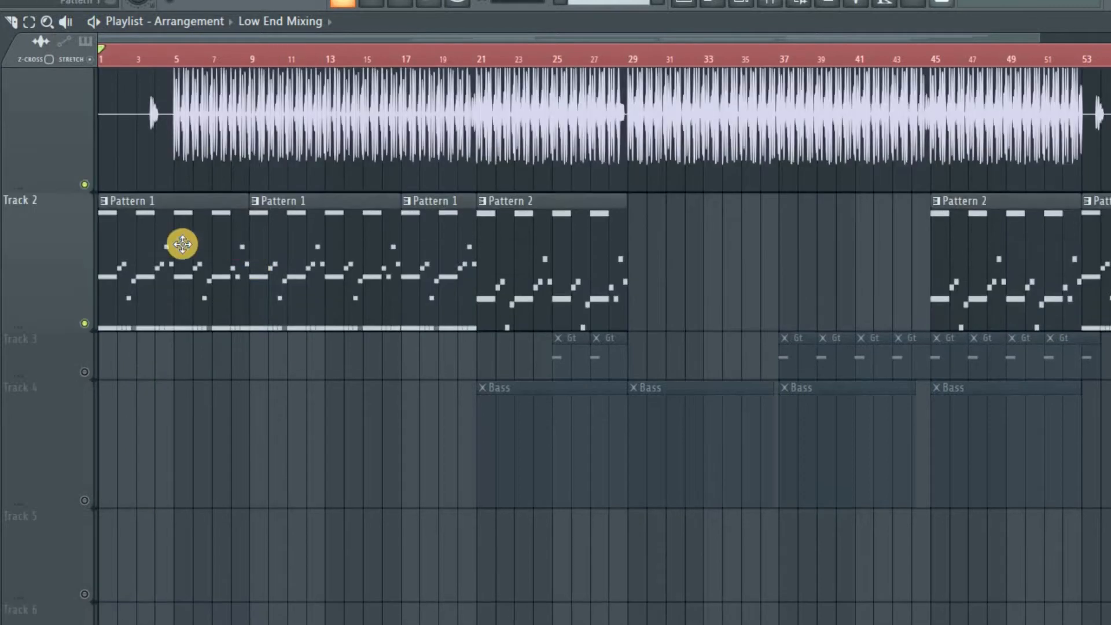
# Play the arrangement from bar 1 with the Track 2 patterns sounding together with the audio
pyautogui.moveTo(113, 58); pyautogui.dragTo(82, 63)
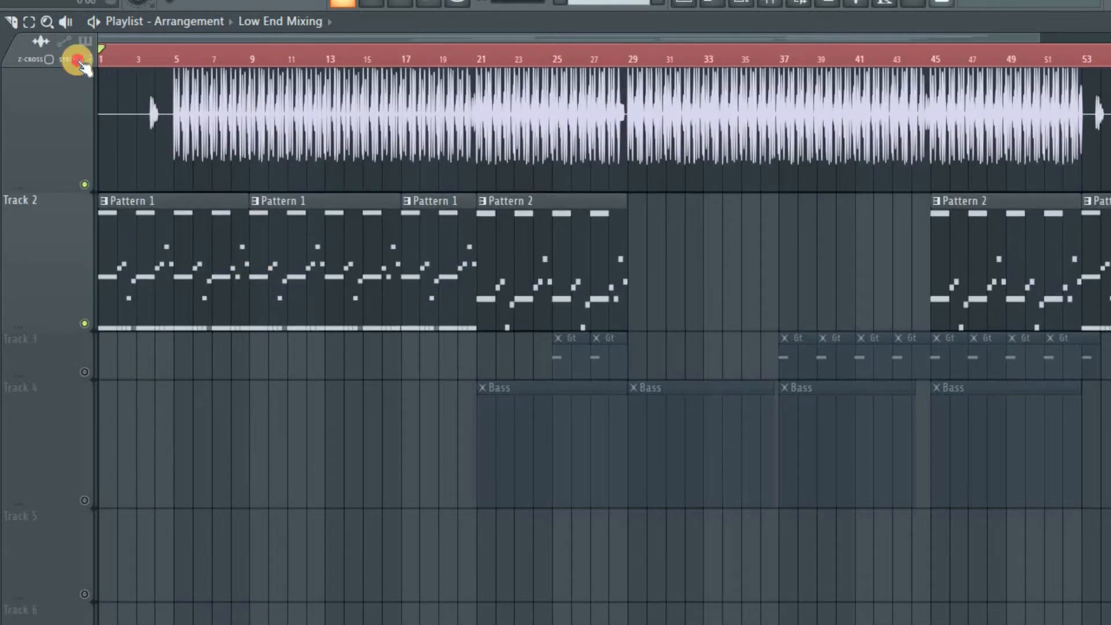
pyautogui.press('space')
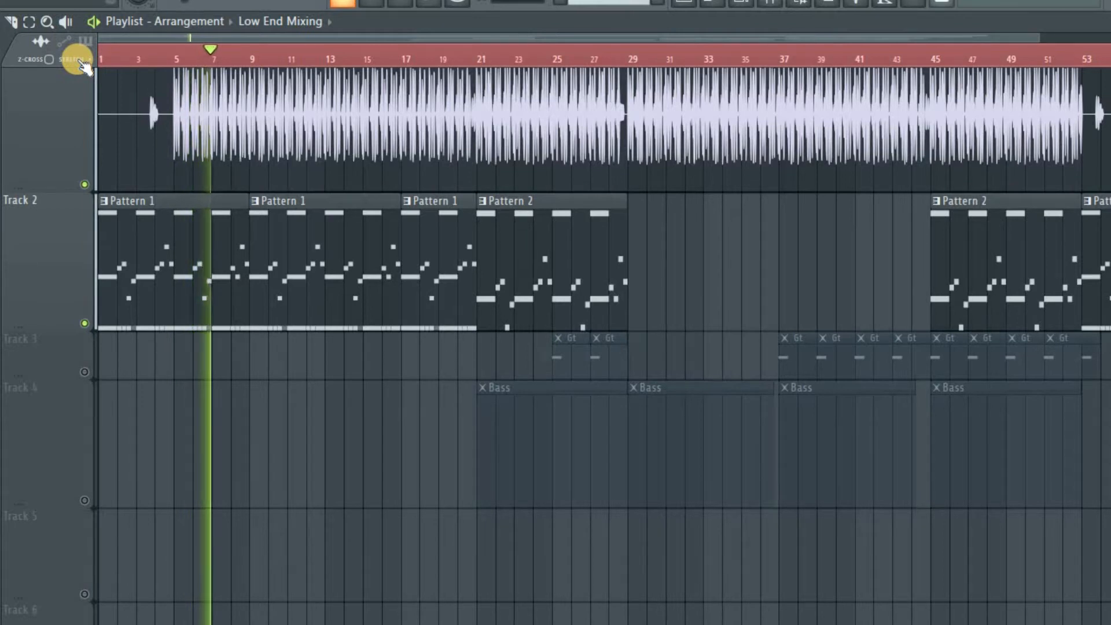
pyautogui.press('space')
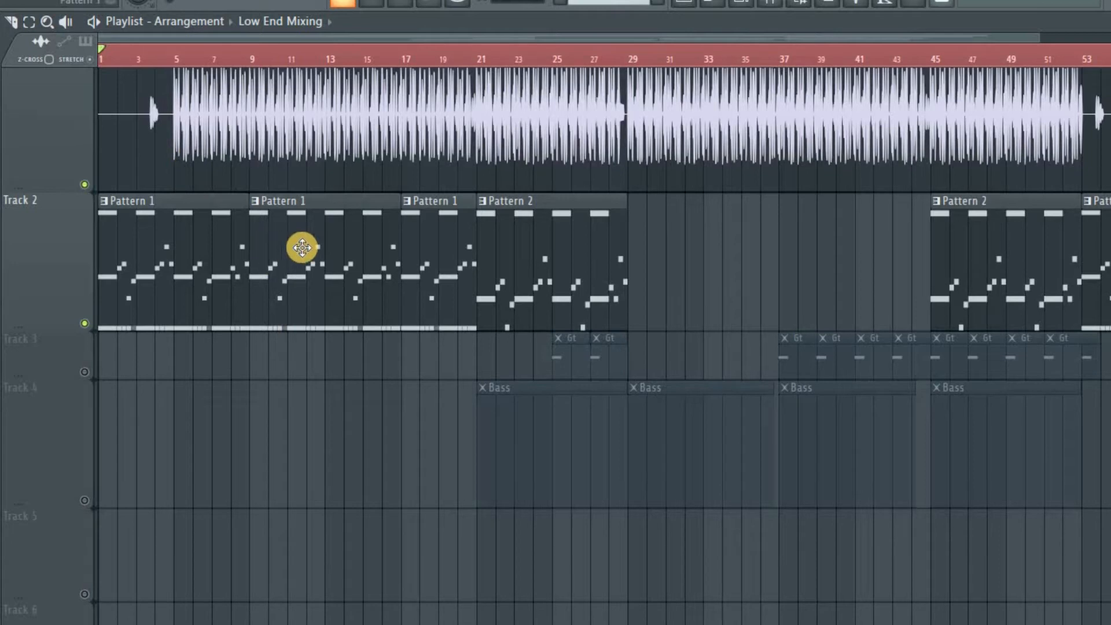
# Open Pattern 1 in the FL Keys piano roll and play its notes
pyautogui.click(457, 55)
pyautogui.doubleClick(445, 269)
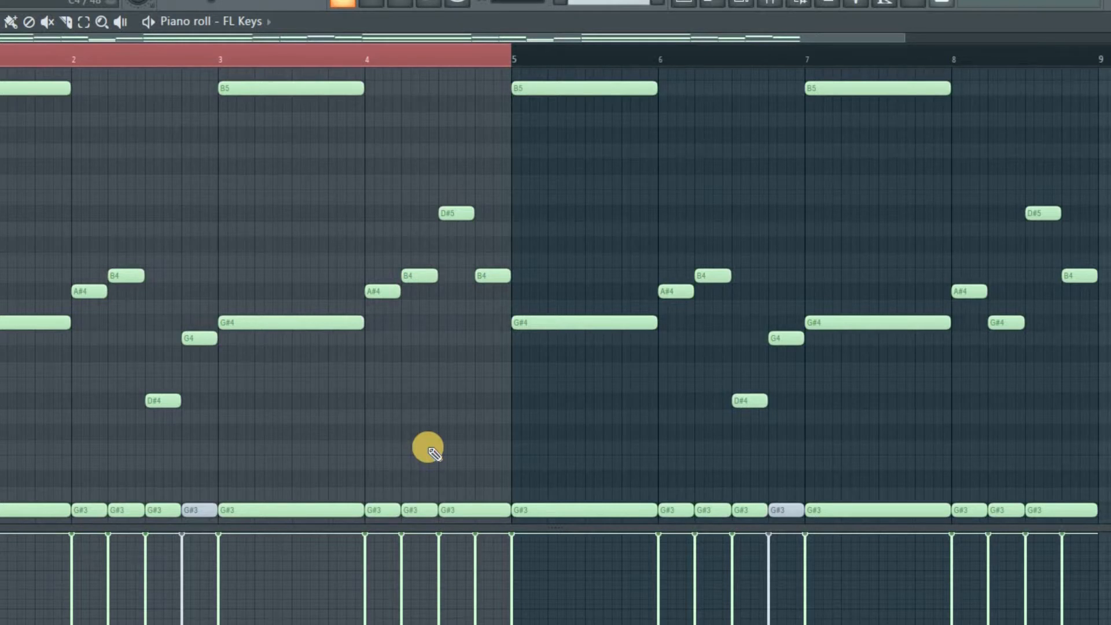
pyautogui.press('space')
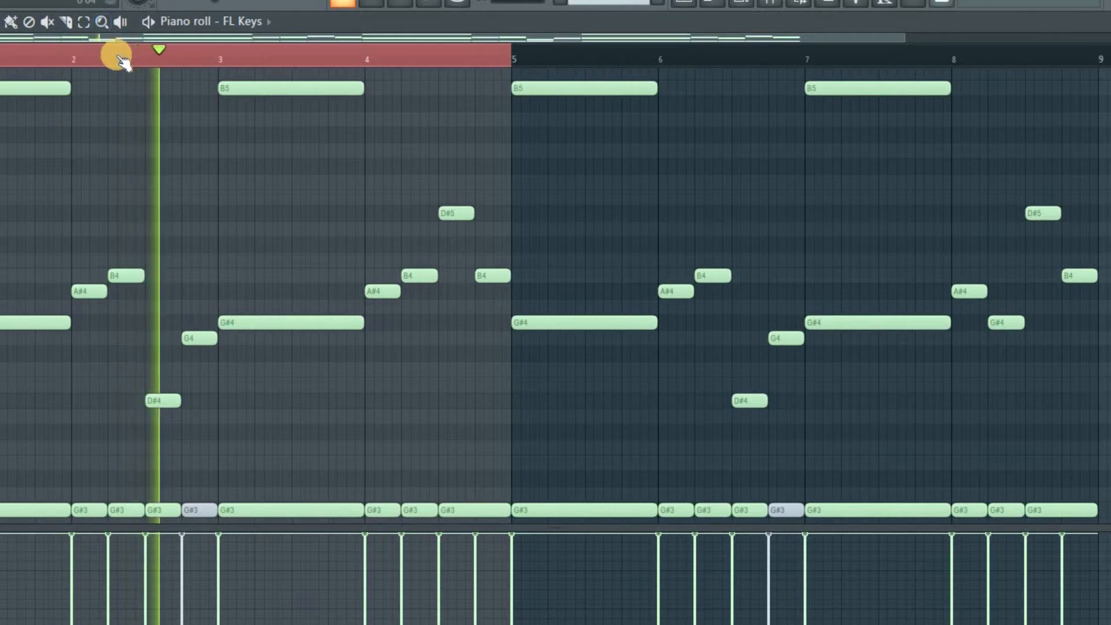
pyautogui.press('space')
# Delete the two muted G#3 notes just before bars 3 and 7 in Pattern 1
pyautogui.rightClick(191, 510)
pyautogui.rightClick(787, 511)
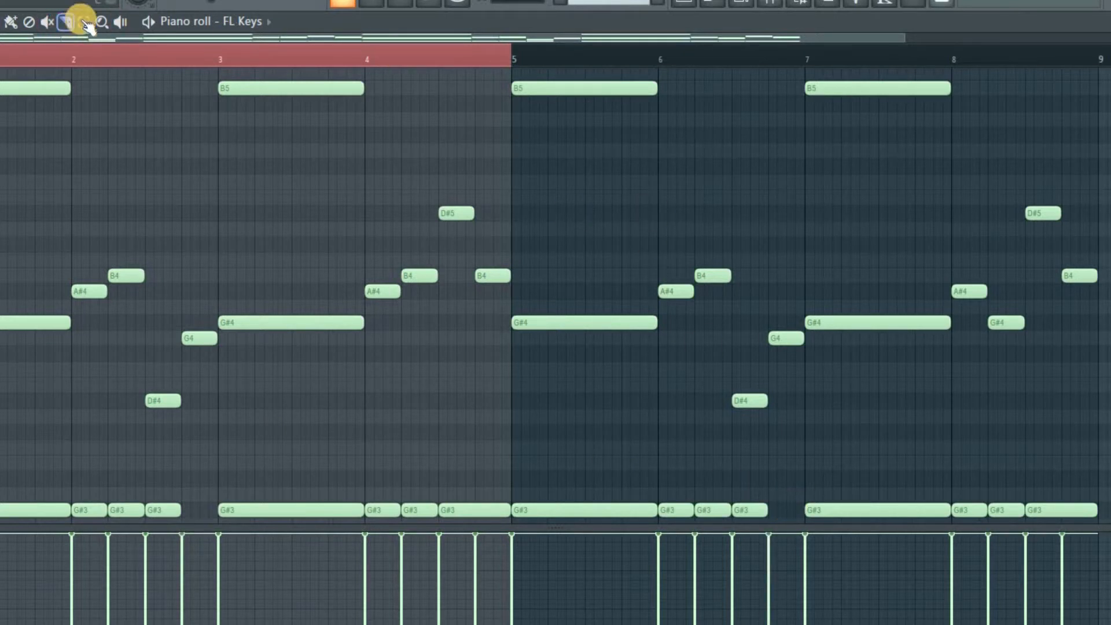
# Mute all the low G#3 notes in Pattern 1 and play the pattern without them
pyautogui.click(46, 22)
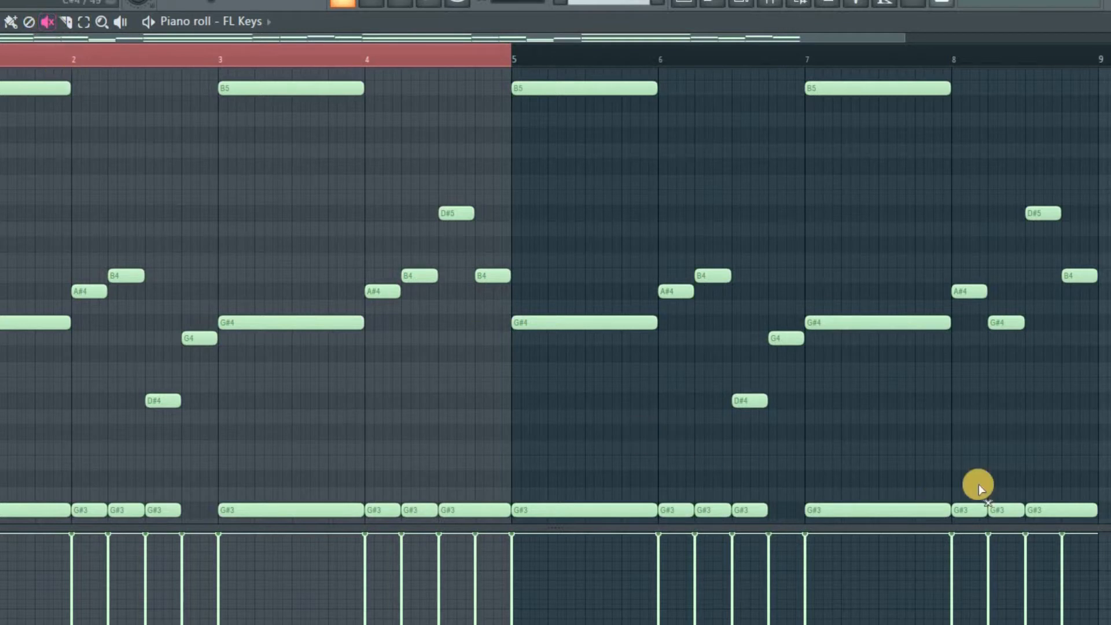
pyautogui.moveTo(1051, 510)
pyautogui.mouseDown()
pyautogui.moveTo(761, 504)
pyautogui.moveTo(692, 526)
pyautogui.moveTo(676, 498)
pyautogui.moveTo(526, 489)
pyautogui.moveTo(3, 493)
pyautogui.mouseUp()
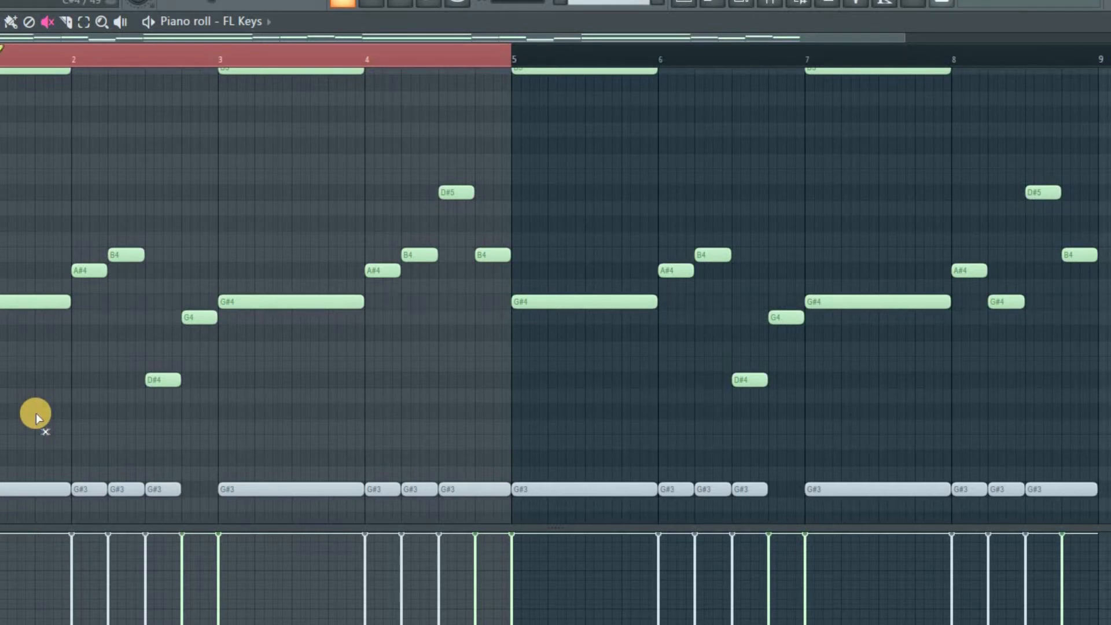
pyautogui.press('space')
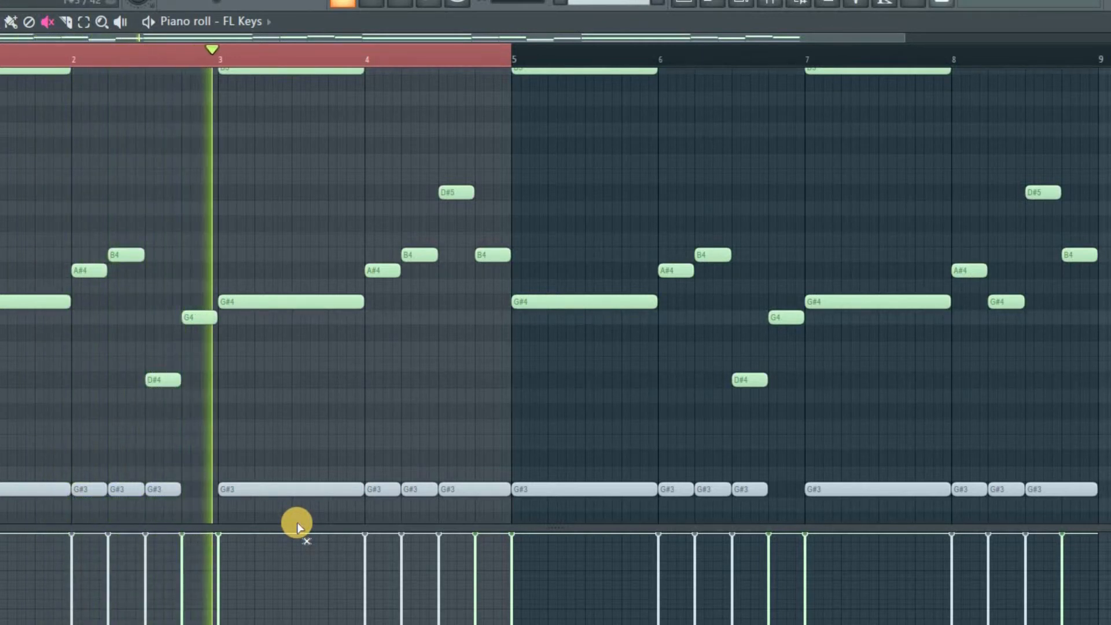
pyautogui.press('space')
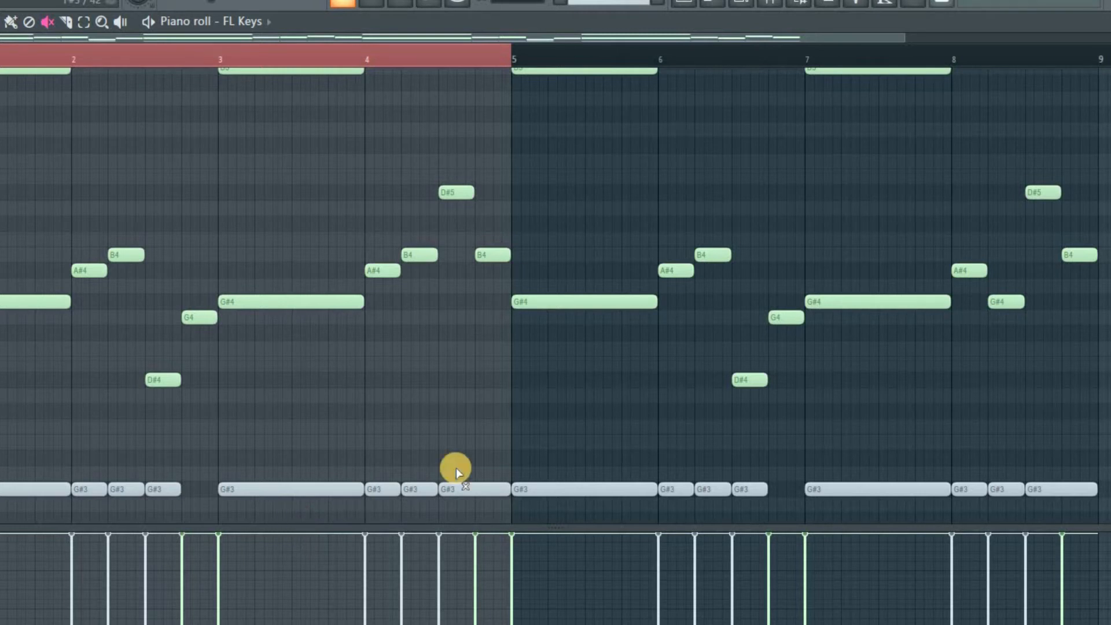
# Unmute the whole row of low G#3 notes and play the pattern with them again
pyautogui.moveTo(33, 488)
pyautogui.mouseDown()
pyautogui.moveTo(314, 458)
pyautogui.moveTo(335, 491)
pyautogui.moveTo(1106, 495)
pyautogui.mouseUp()
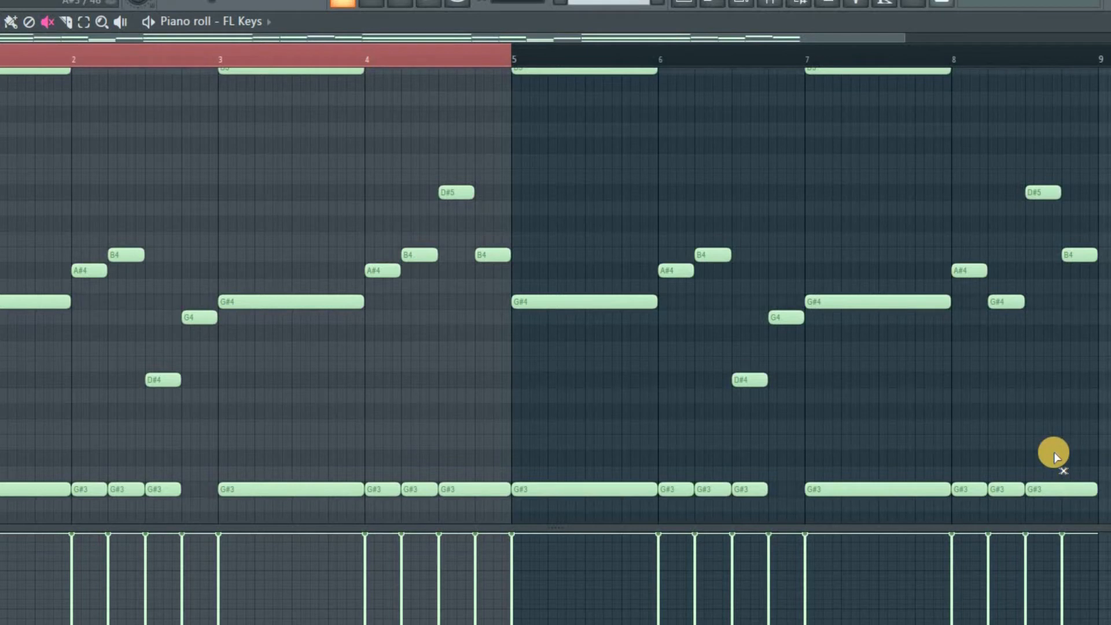
pyautogui.press('space')
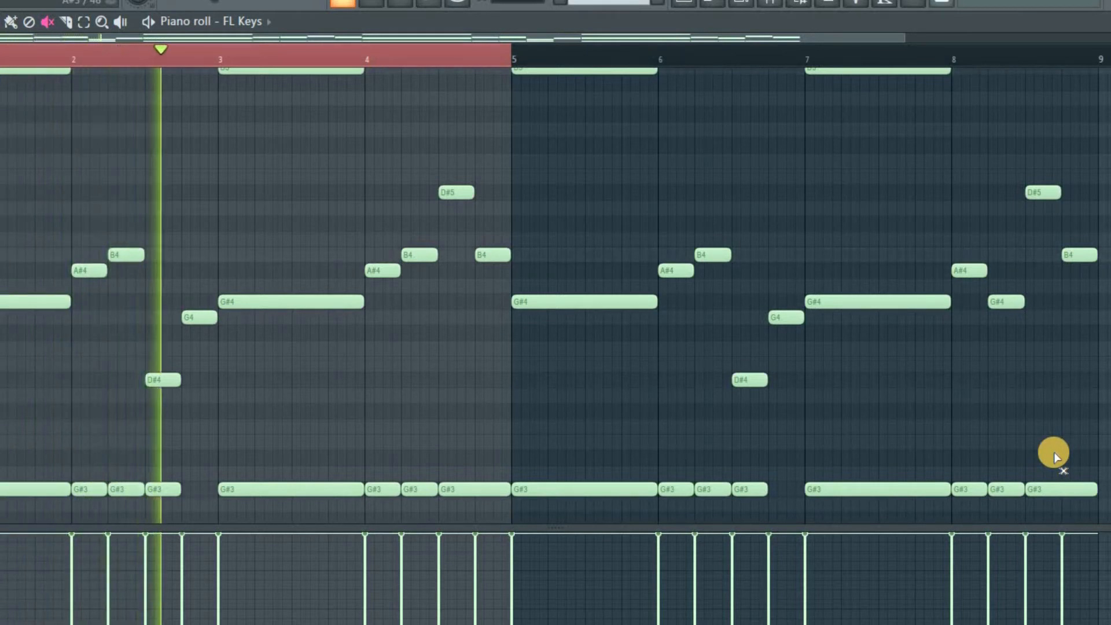
pyautogui.press('space')
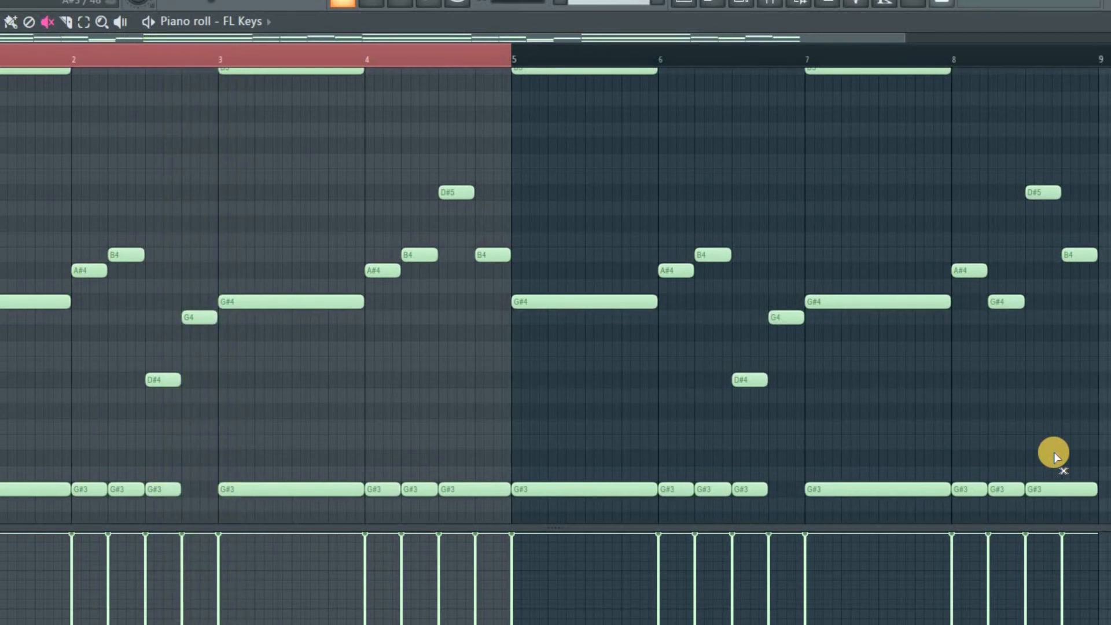
# Return to the playlist and play from bar 20 through the change from Pattern 1 to Pattern 2
pyautogui.click(687, 3)
pyautogui.click(465, 51)
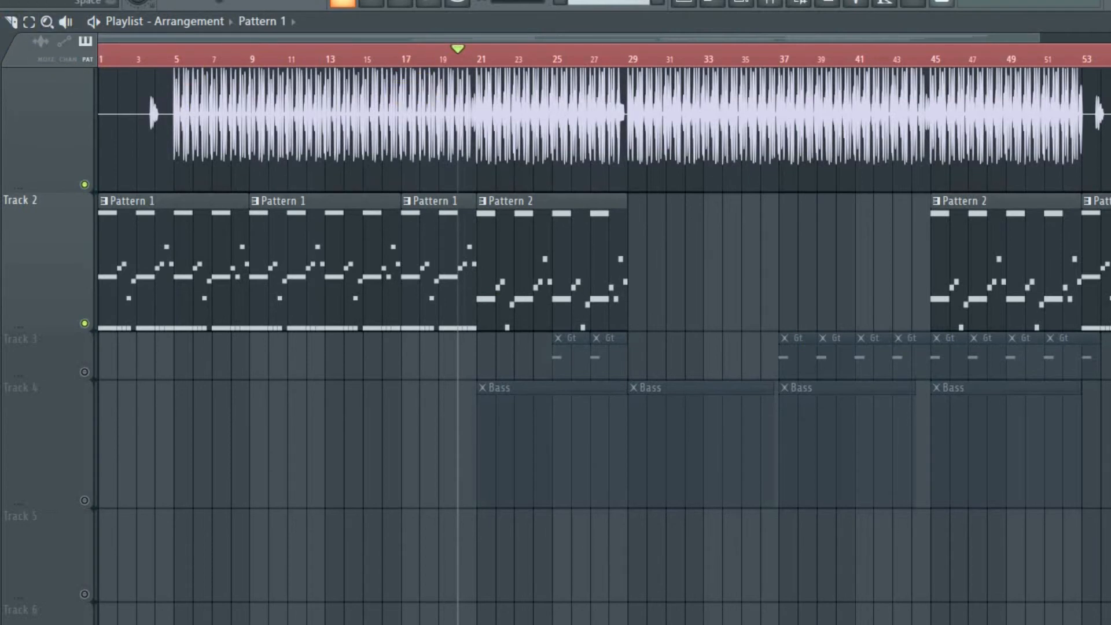
pyautogui.press('space')
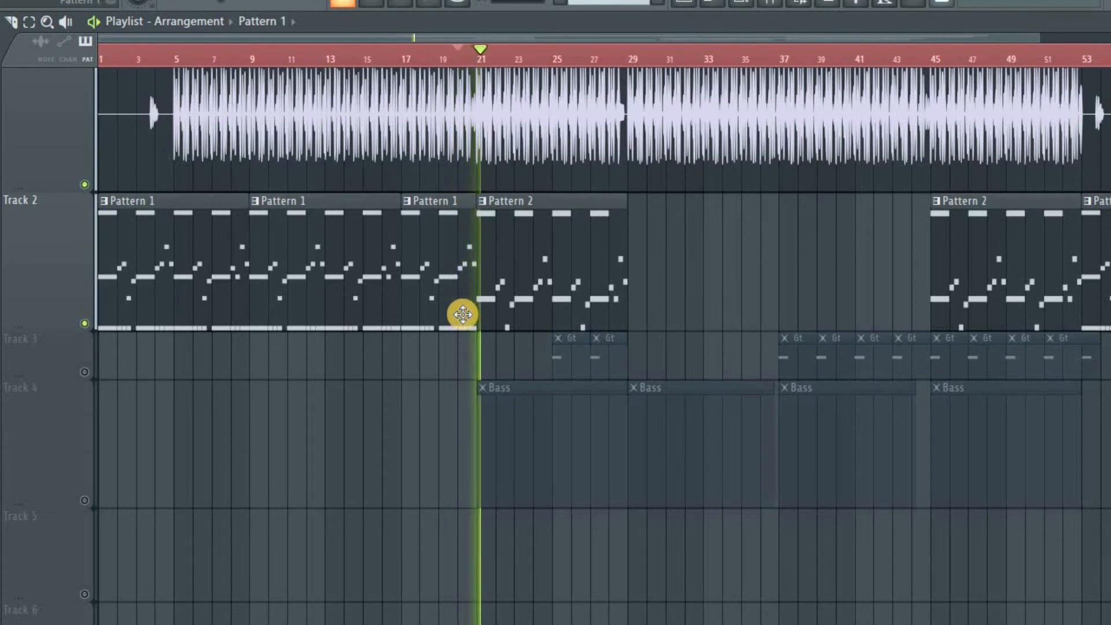
pyautogui.press('space')
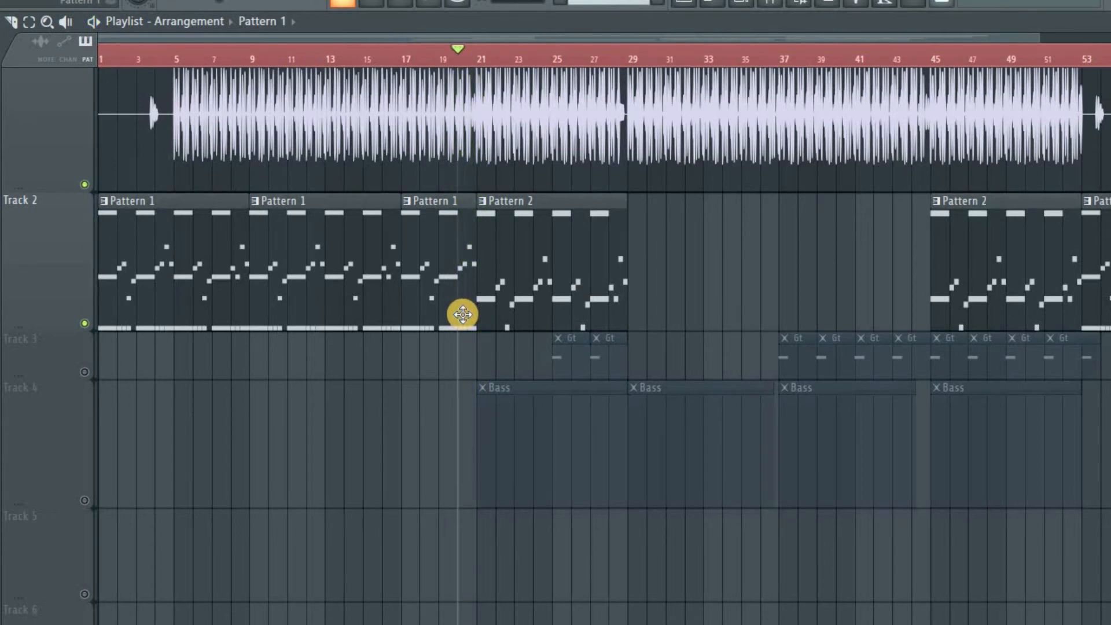
pyautogui.press('space')
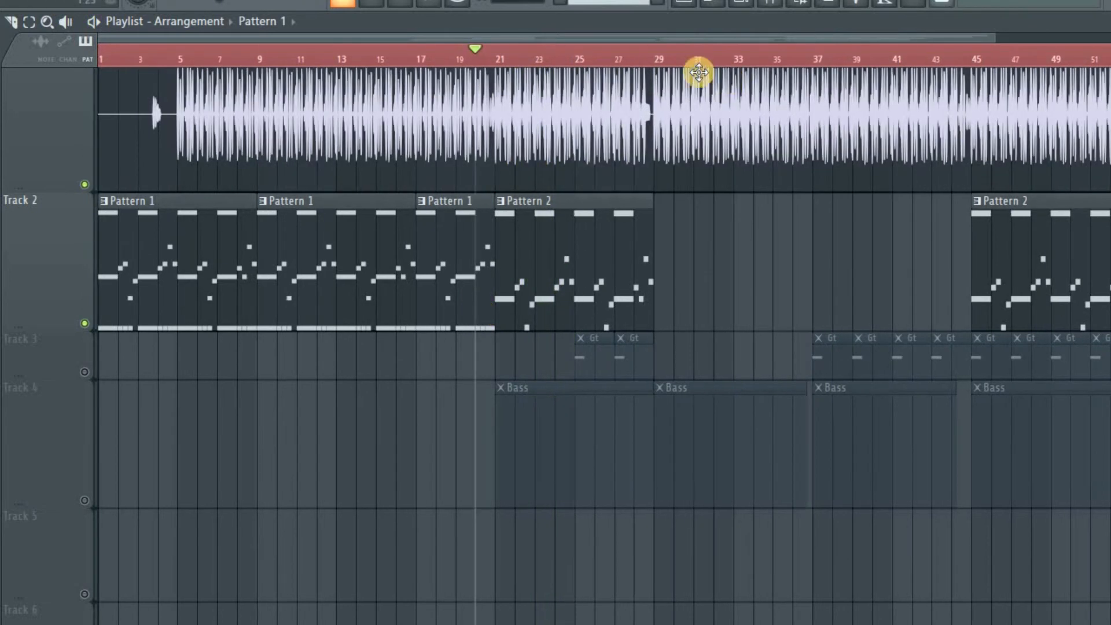
# Place two Gt clips on Track 3 at bars 15 and 17
pyautogui.click(803, 56)
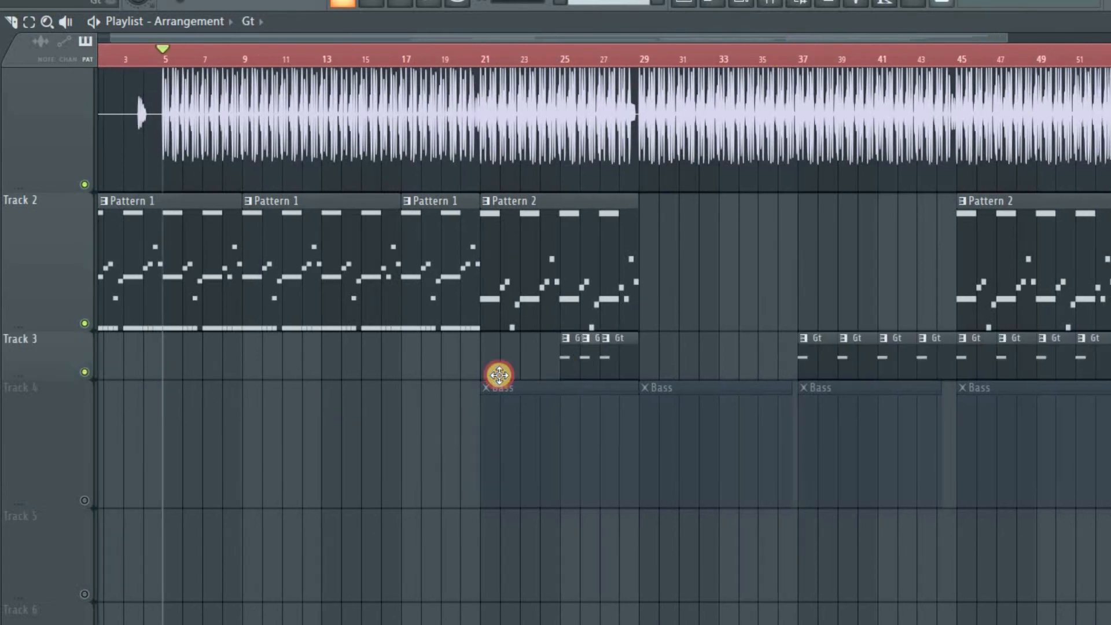
pyautogui.moveTo(499, 376)
pyautogui.mouseDown()
pyautogui.moveTo(336, 365)
pyautogui.moveTo(422, 364)
pyautogui.moveTo(350, 363)
pyautogui.mouseUp()
pyautogui.click(386, 58)
pyautogui.click(307, 53)
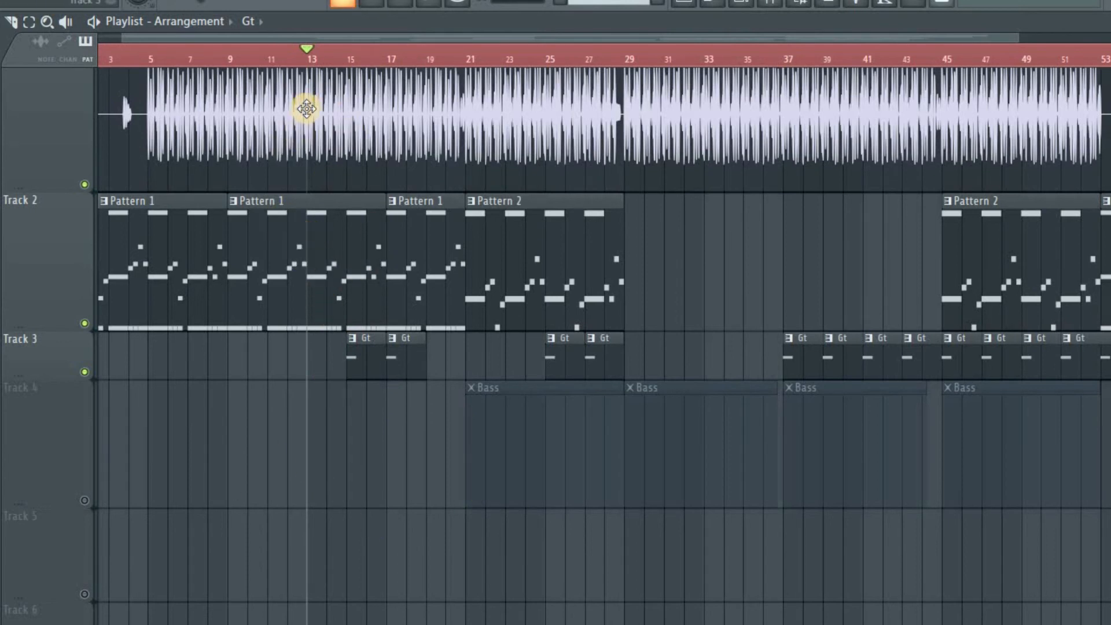
# Add a time marker named H at bar 21, where the first Pattern 2 clip begins
pyautogui.click(467, 49)
pyautogui.rightClick(466, 50)
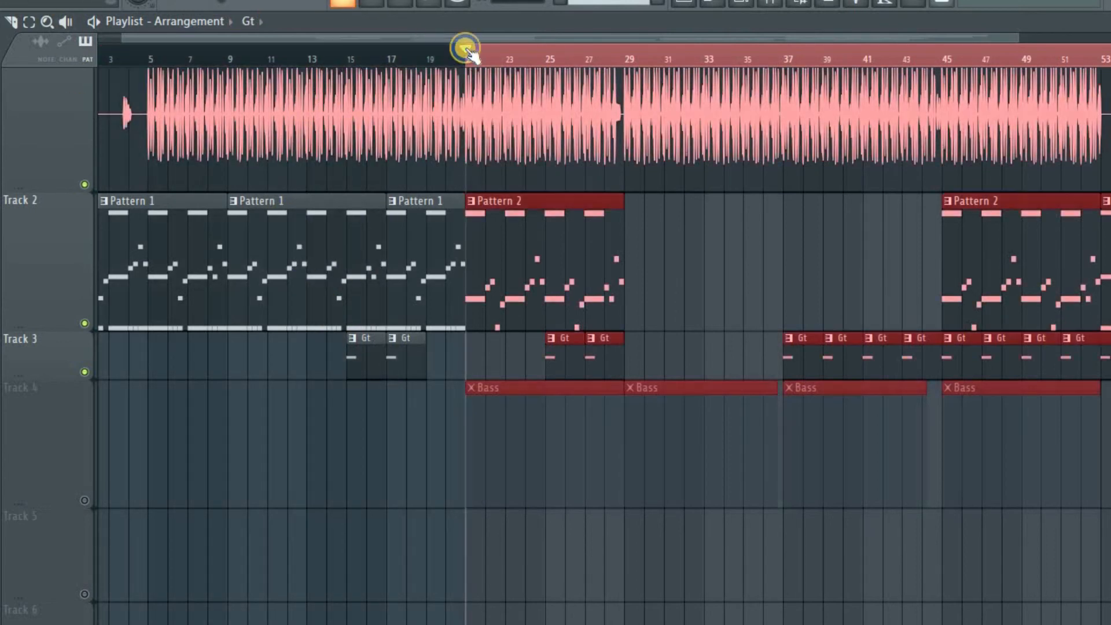
pyautogui.moveTo(466, 52); pyautogui.dragTo(188, 67)
pyautogui.click(467, 55)
pyautogui.hotkey('alt', 't')
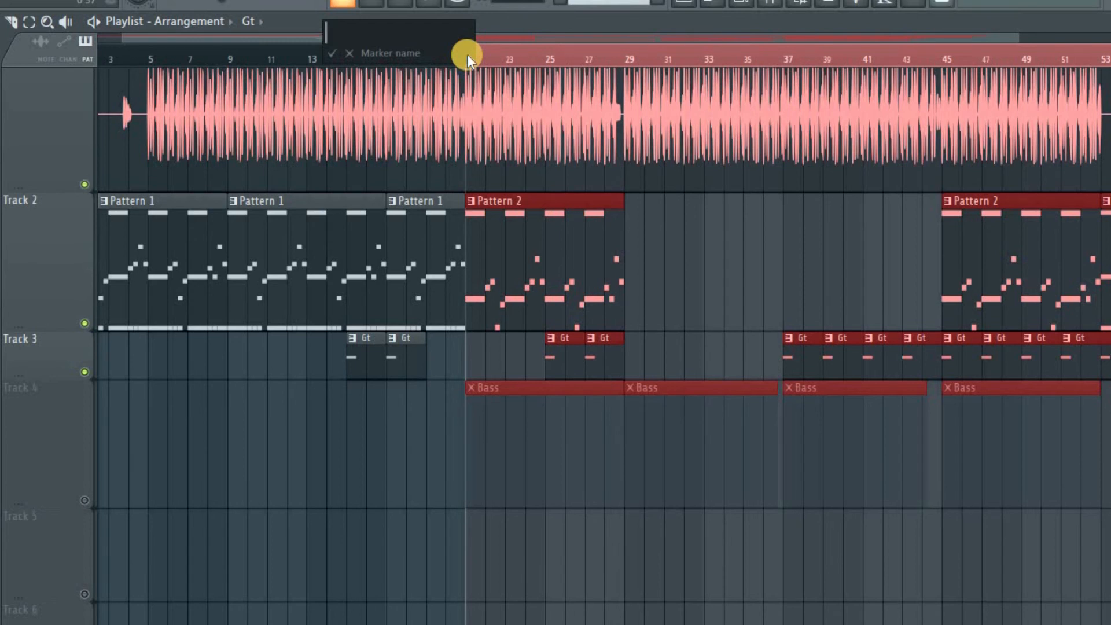
pyautogui.write('H')
pyautogui.press('Return')
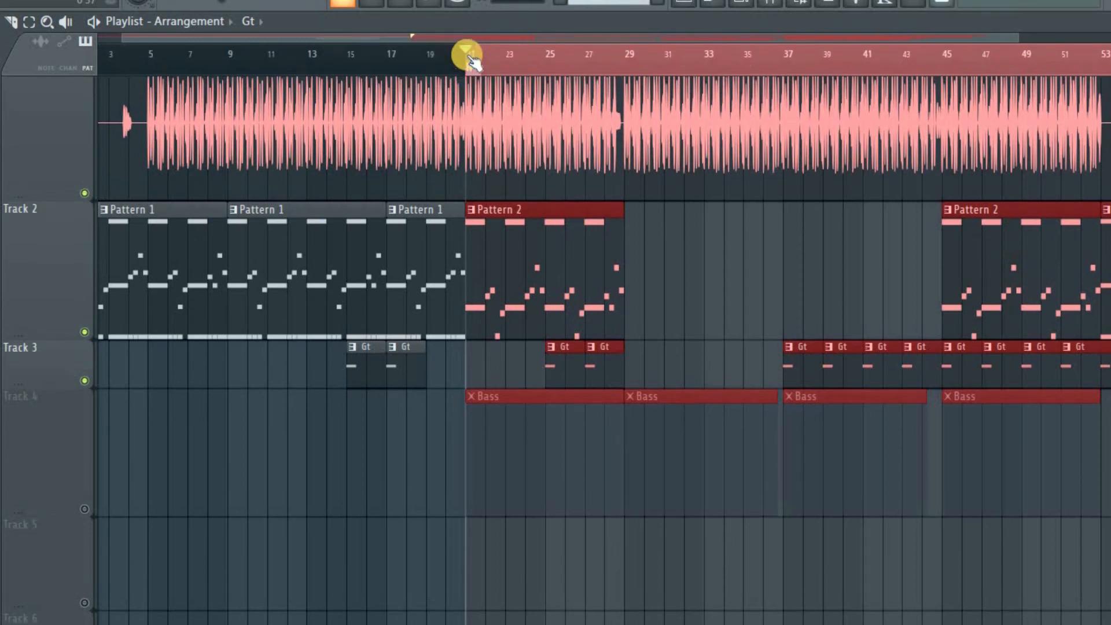
# Add a time marker named V at bar 5, where the main part of the Track 1 audio starts
pyautogui.click(152, 46)
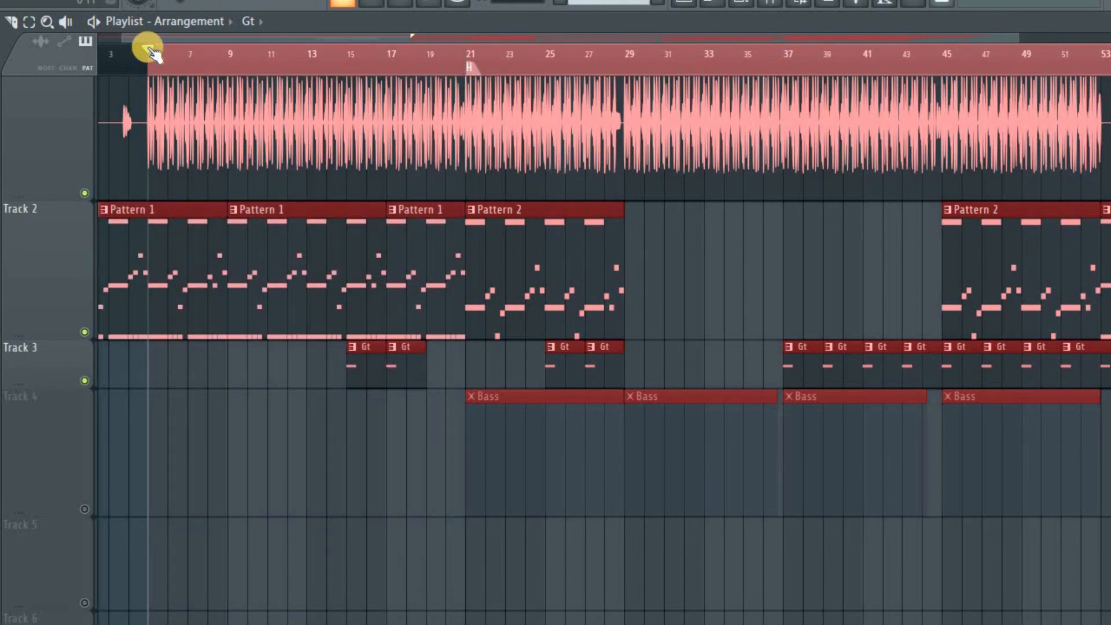
pyautogui.hotkey('alt', 't')
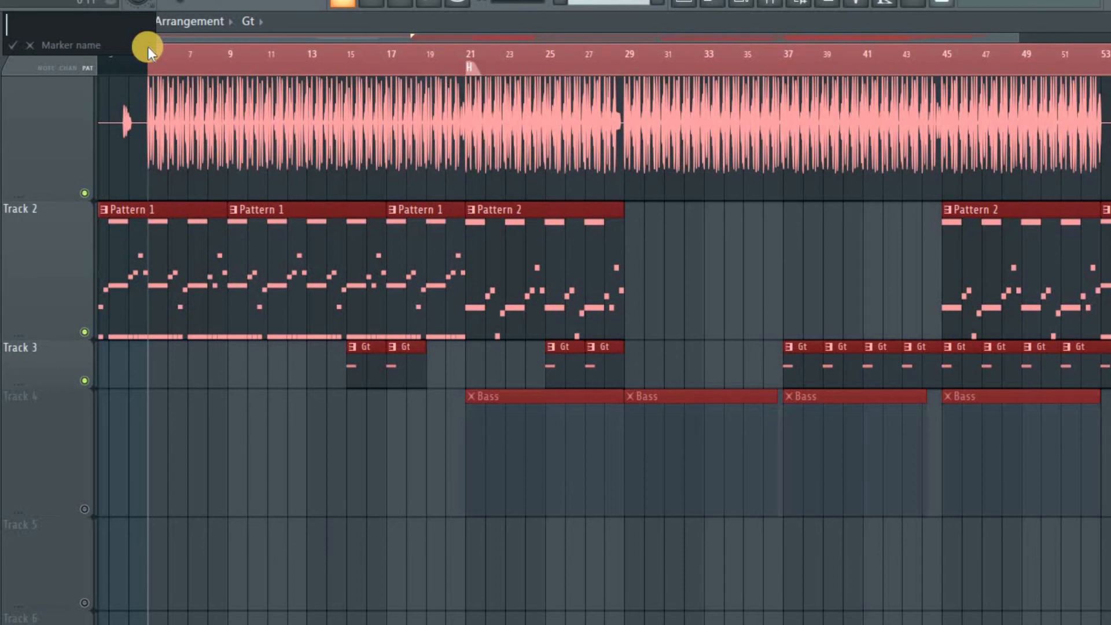
pyautogui.write('V')
pyautogui.press('Return')
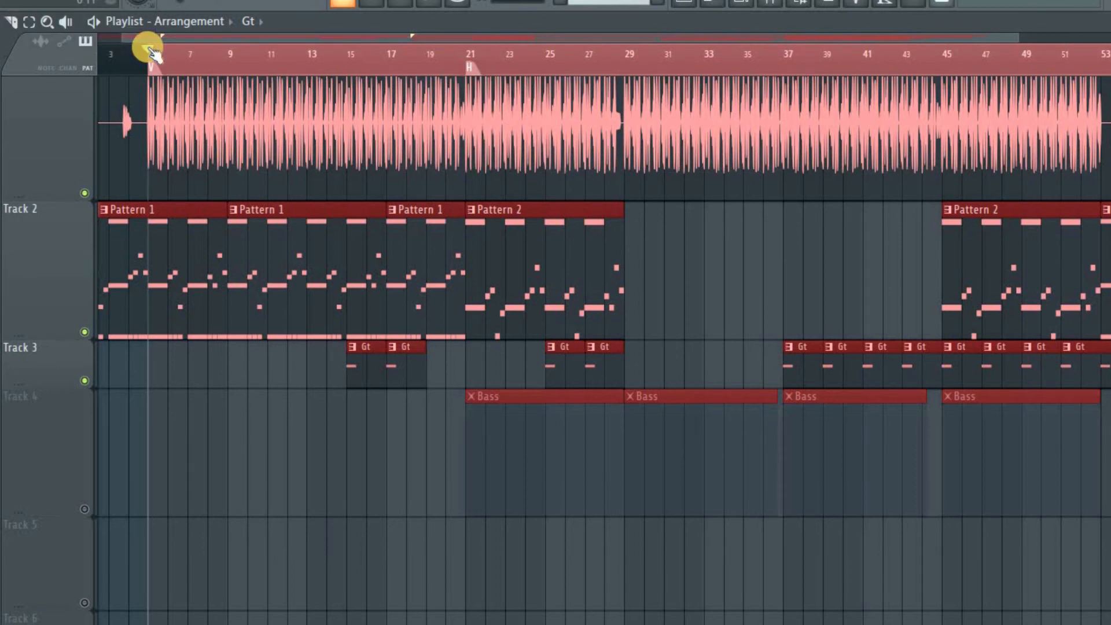
# Jump the playback position to the H marker at bar 21 and back to the V marker at bar 5
pyautogui.hscroll(-1, 360, 379)
pyautogui.press('alt+KP_Multiply')
pyautogui.click(184, 70)
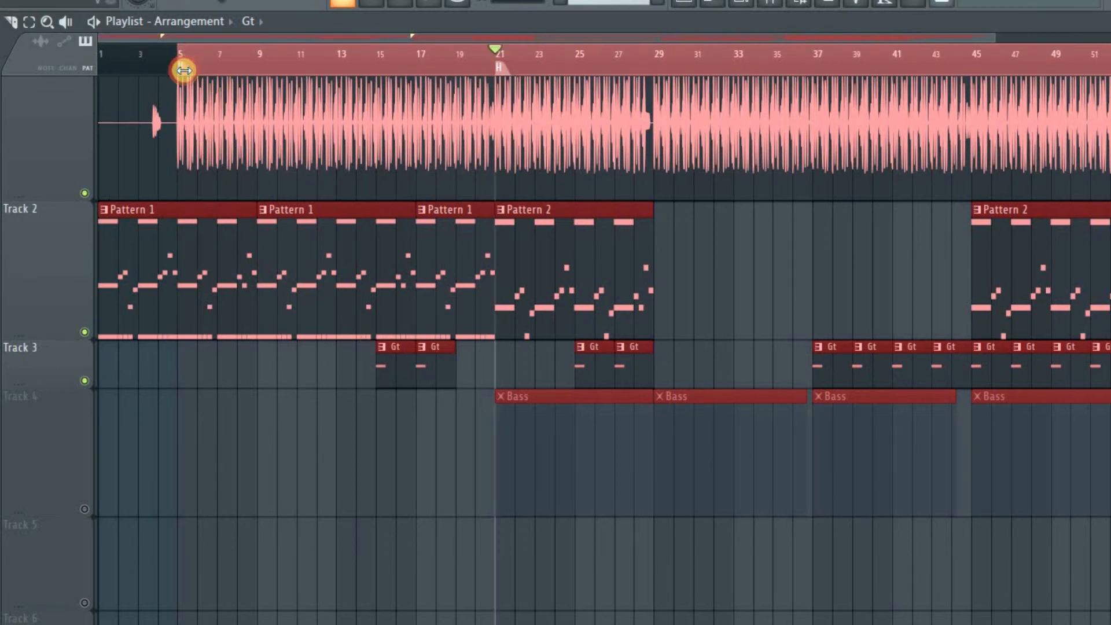
pyautogui.click(184, 71)
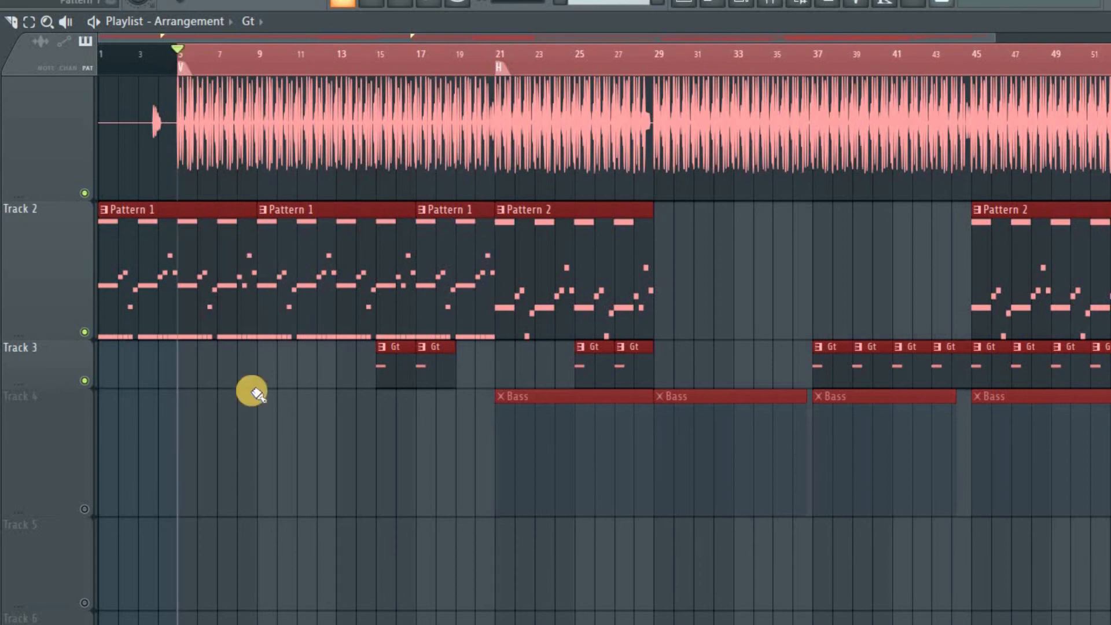
# Deselect all playlist clips and place the playback position at bar 29, where the first Pattern 2 clip ends
pyautogui.hotkey('ctrl', 'd')
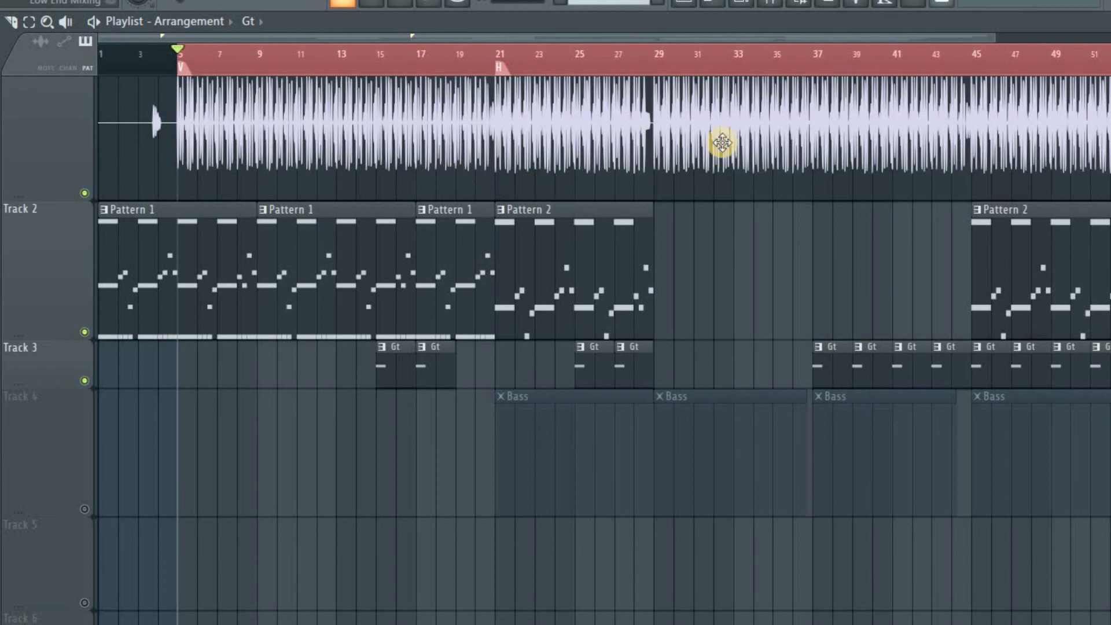
pyautogui.click(654, 52)
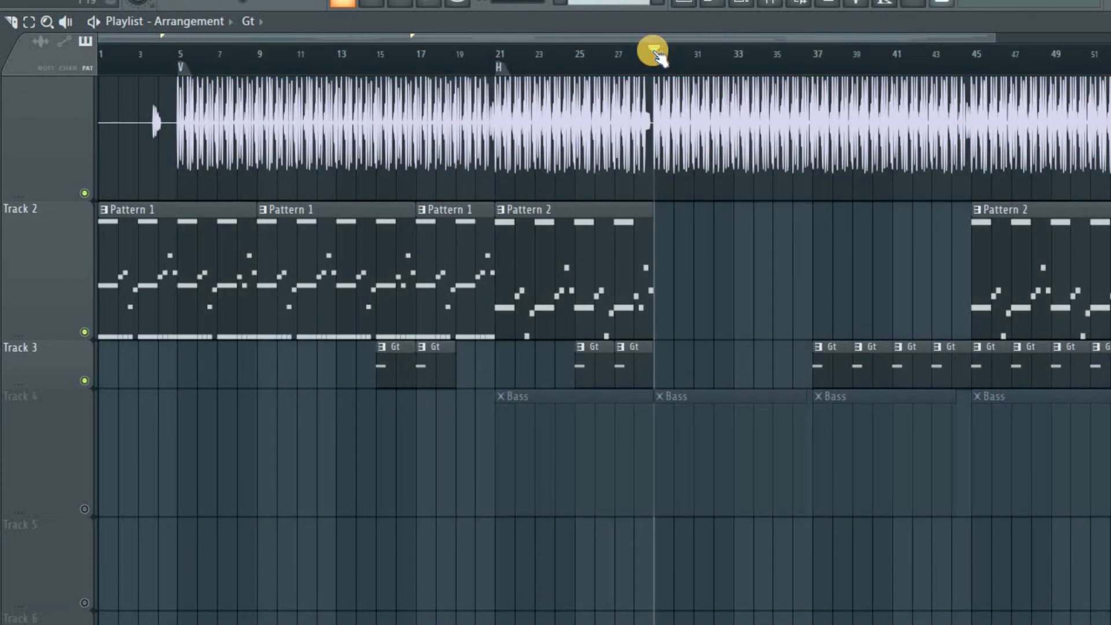
pyautogui.scroll(2, 768, 161)
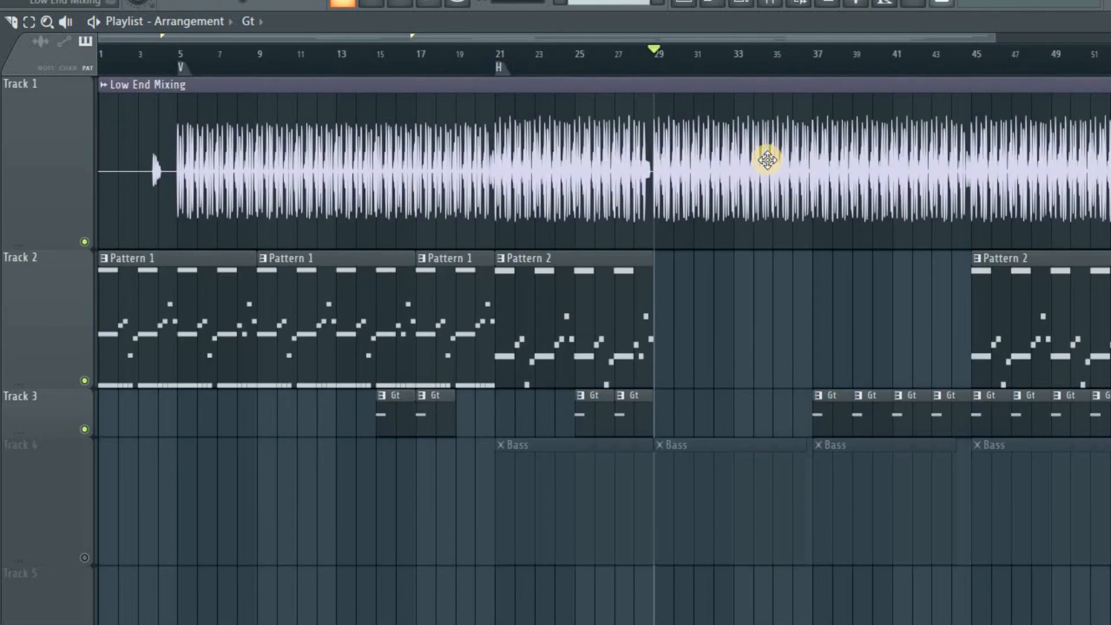